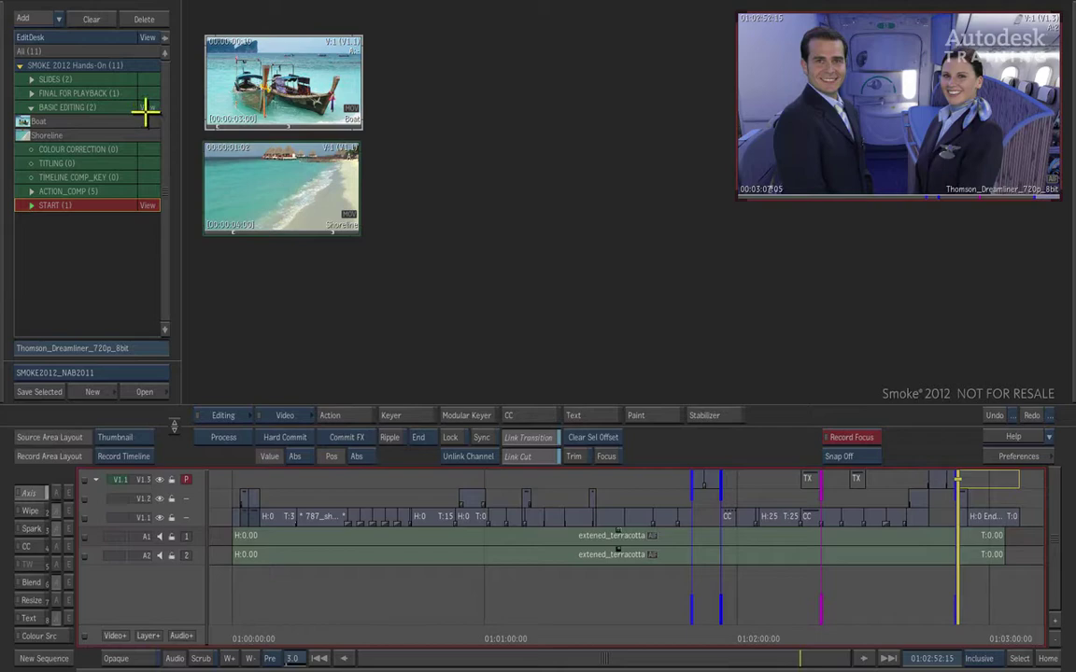
click(148, 190)
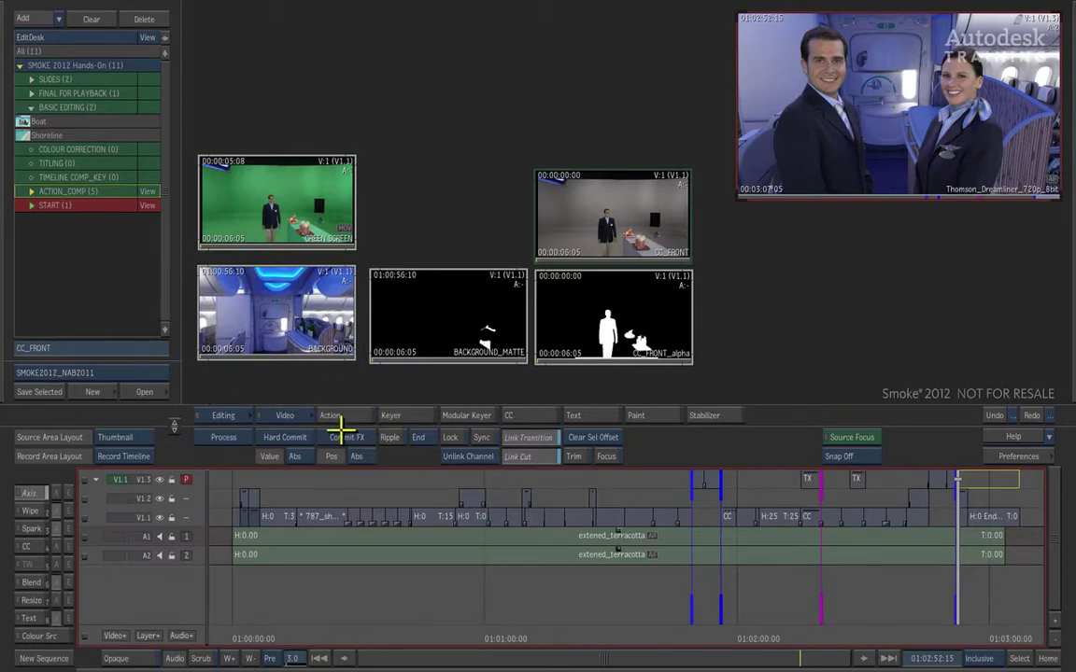
click(194, 423)
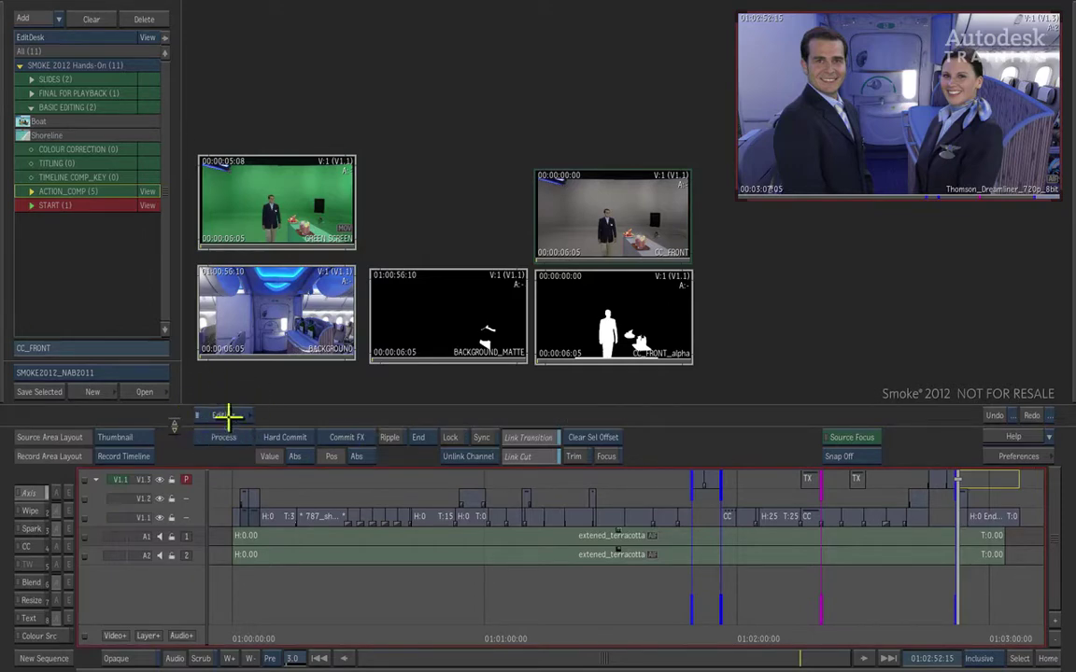
click(199, 417)
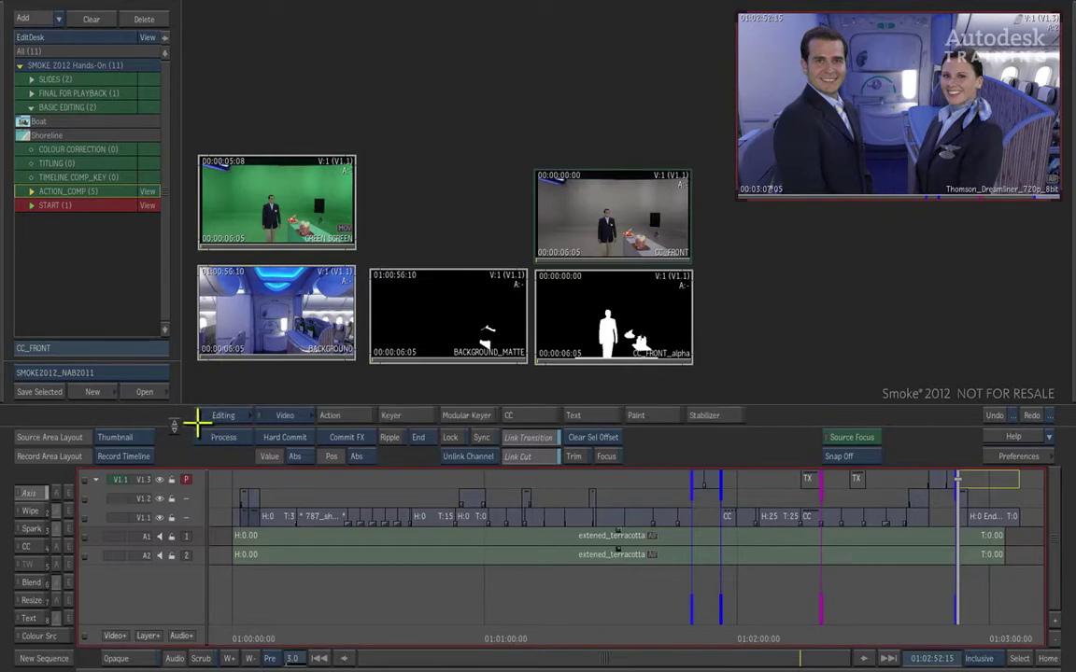
Keep the Action input mode at None for the 1280 x 720 HD 720, 25 fps setup.
click(353, 414)
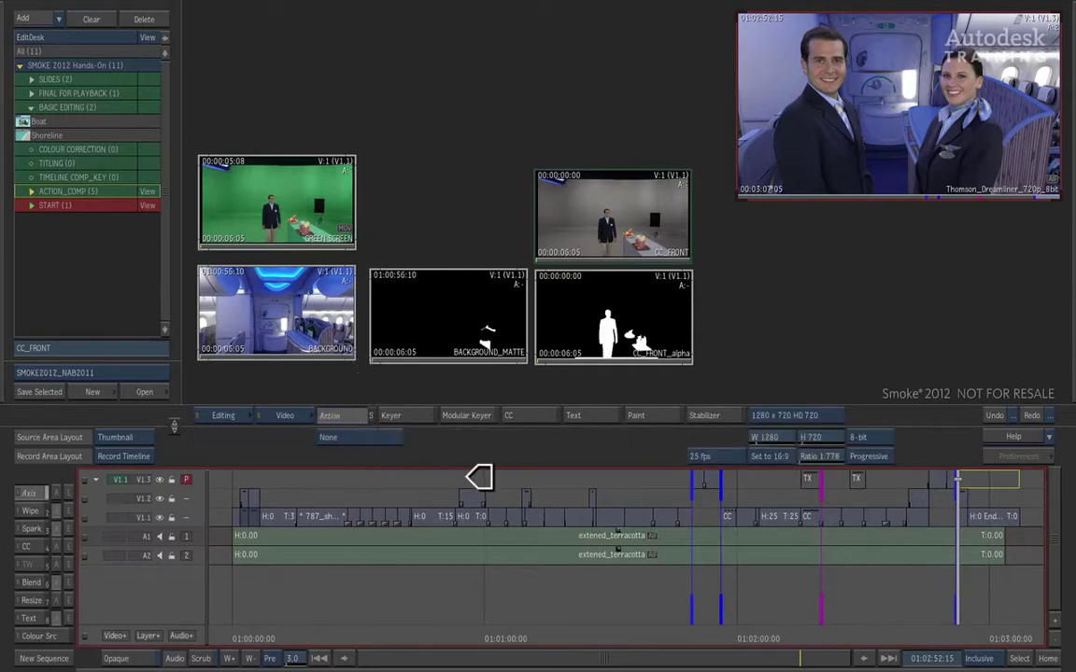
click(393, 435)
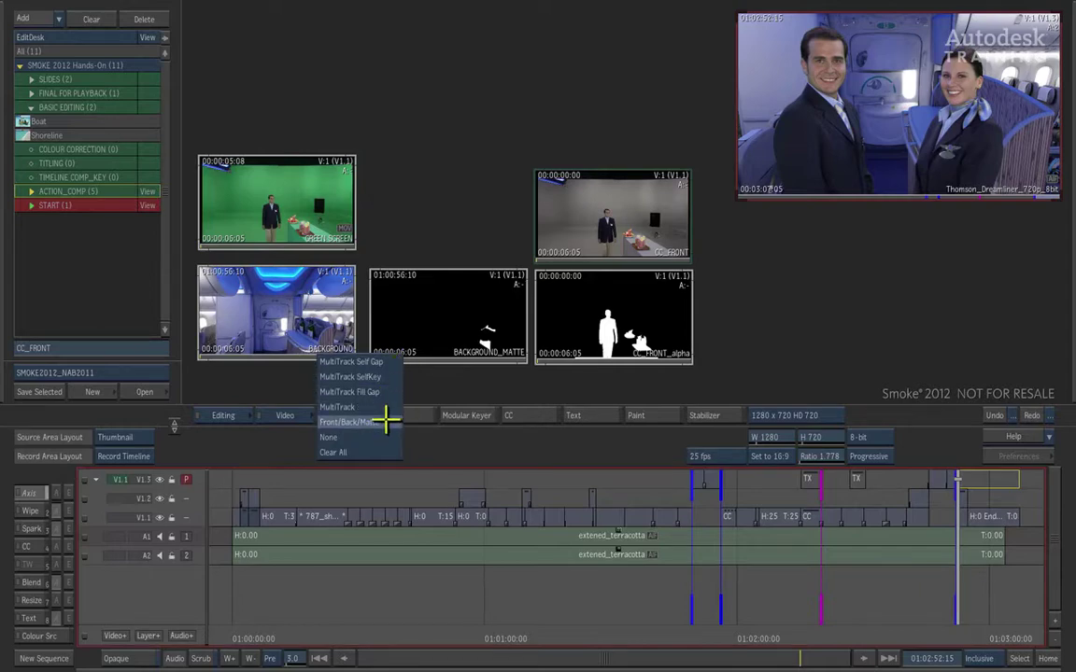
click(383, 435)
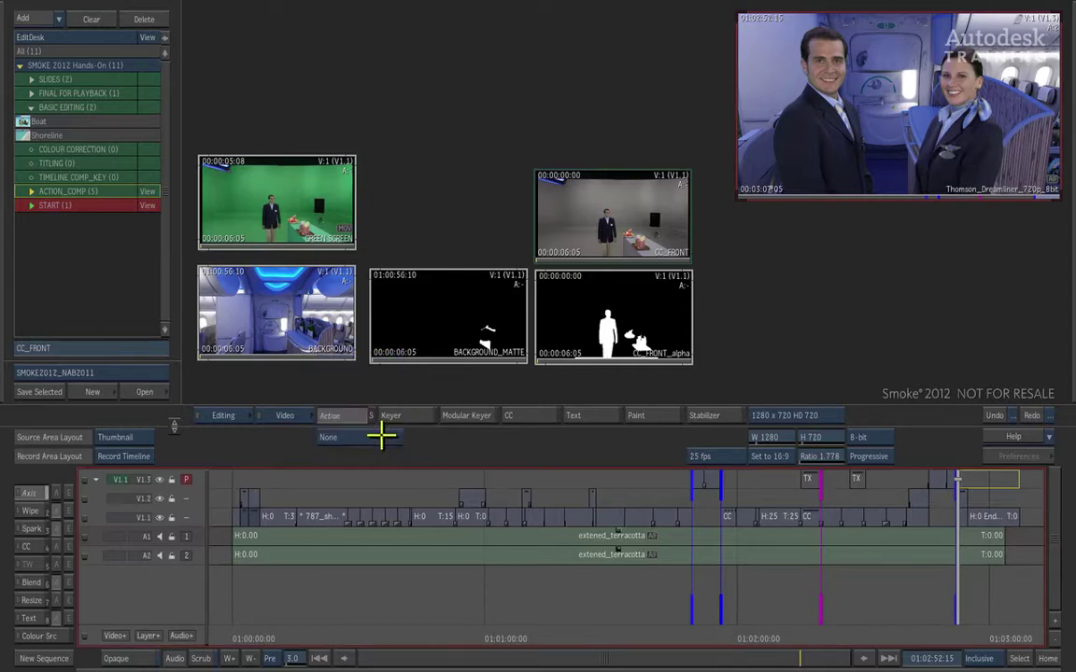
Enter an empty Action scene without clips and filter the Node Bin to Objects only.
alt+click(459, 86)
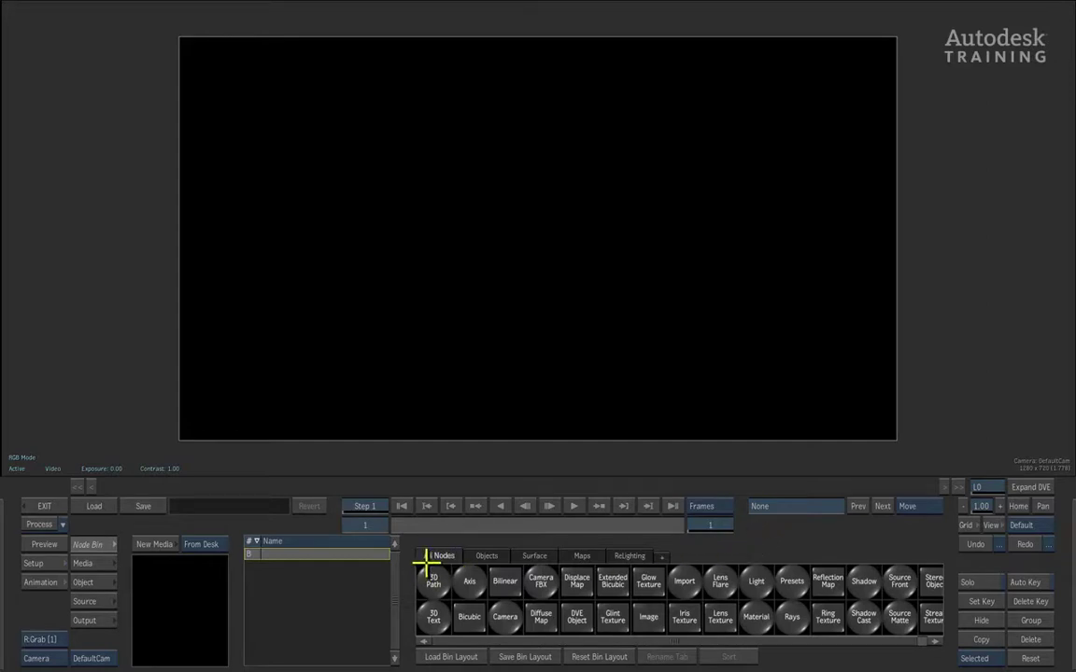
click(495, 556)
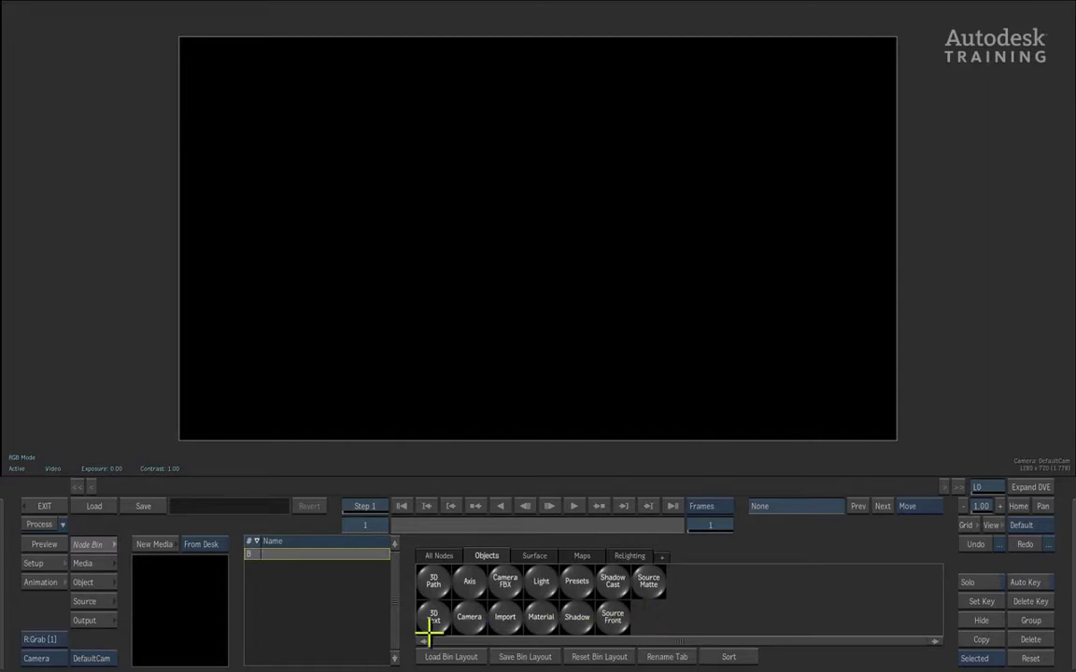
Show the Action scene's media list to pick a source clip from the desk.
click(102, 564)
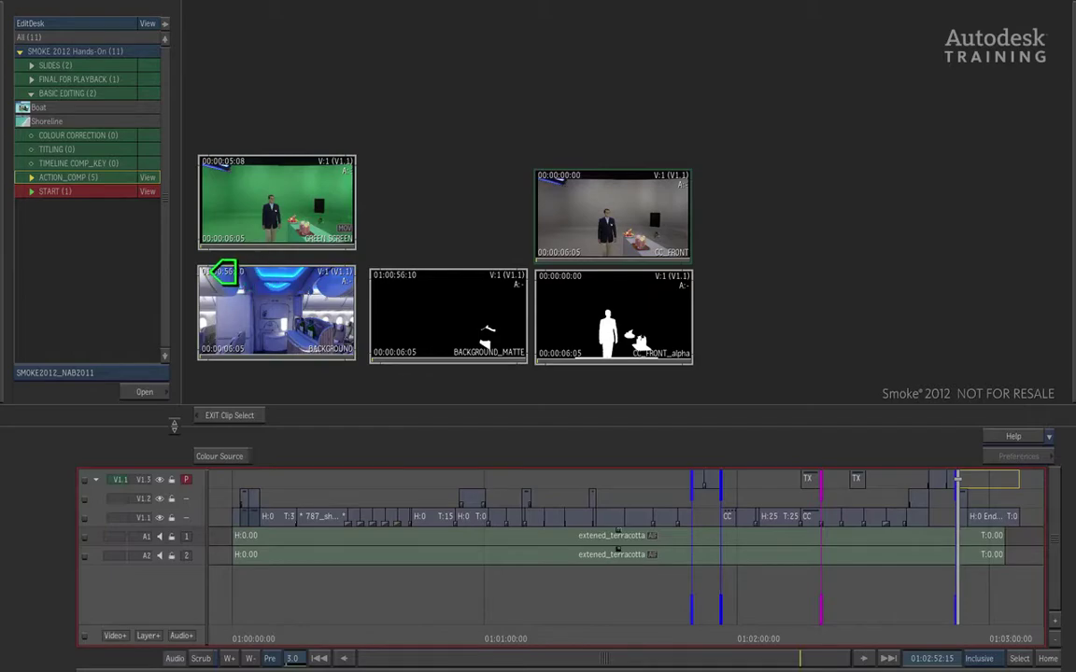
Load the BACKGROUND clip into Action and set the scene's end frame to 155.
click(224, 272)
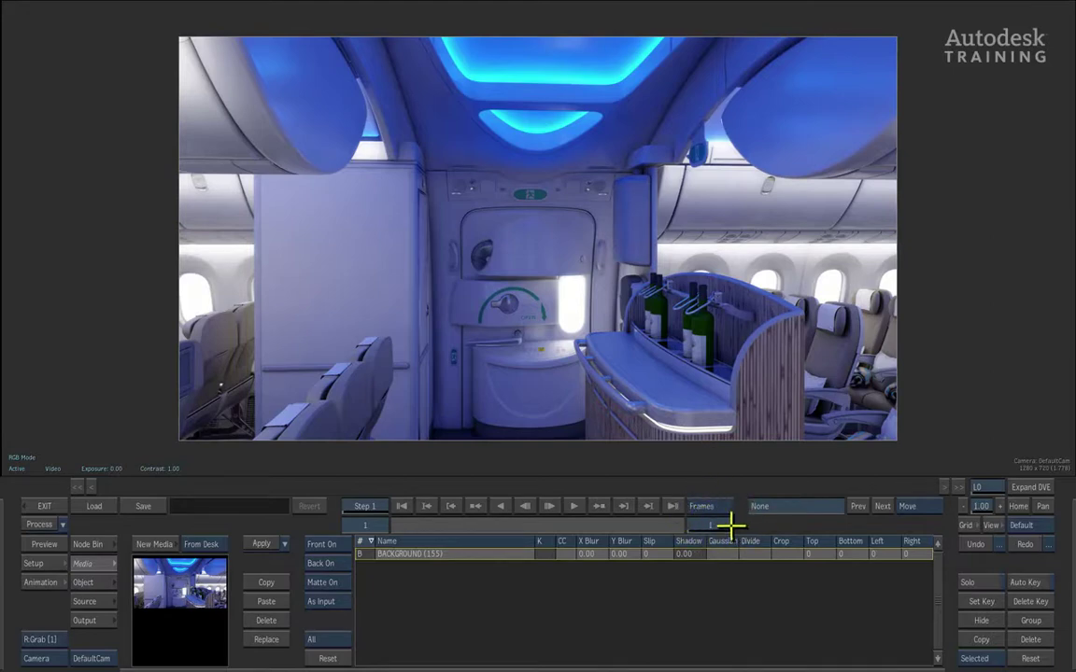
click(711, 525)
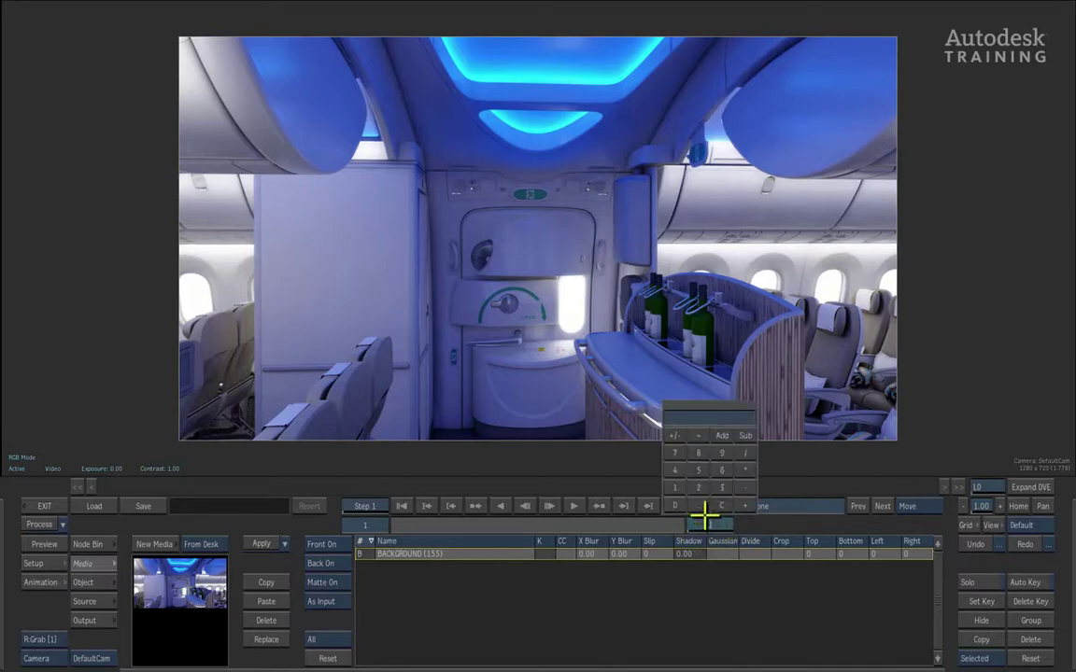
click(685, 484)
click(696, 471)
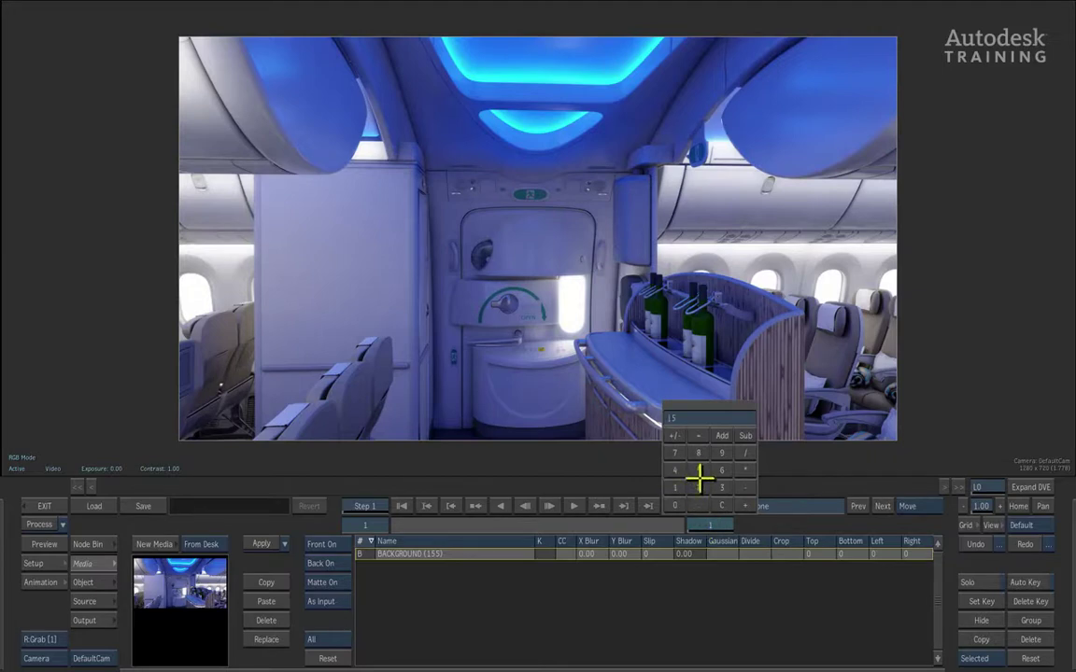
click(696, 472)
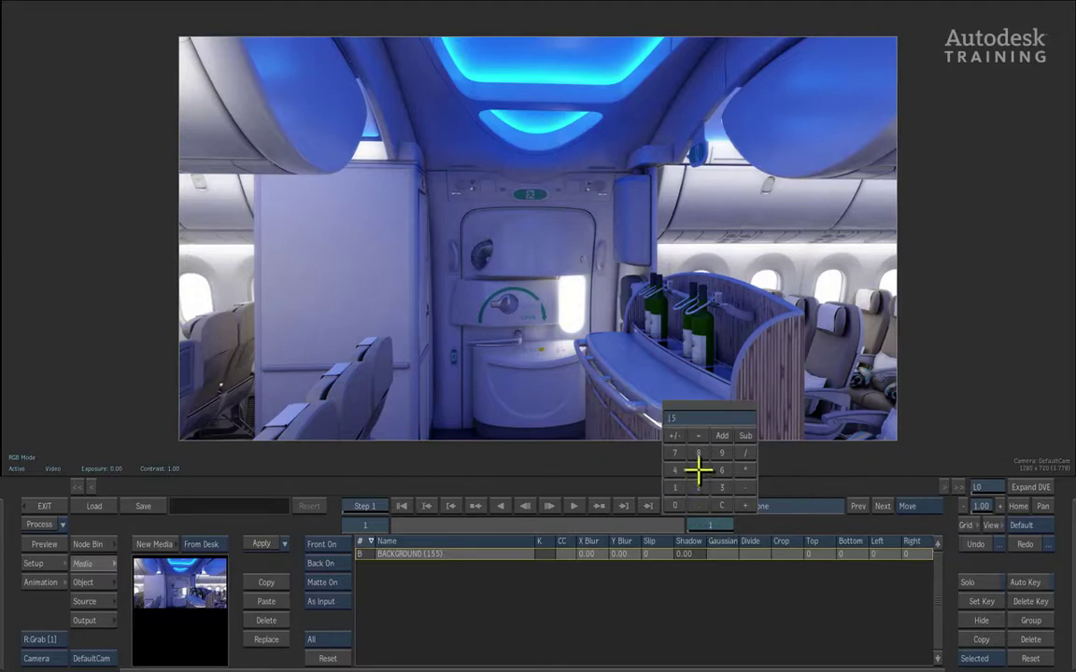
click(678, 416)
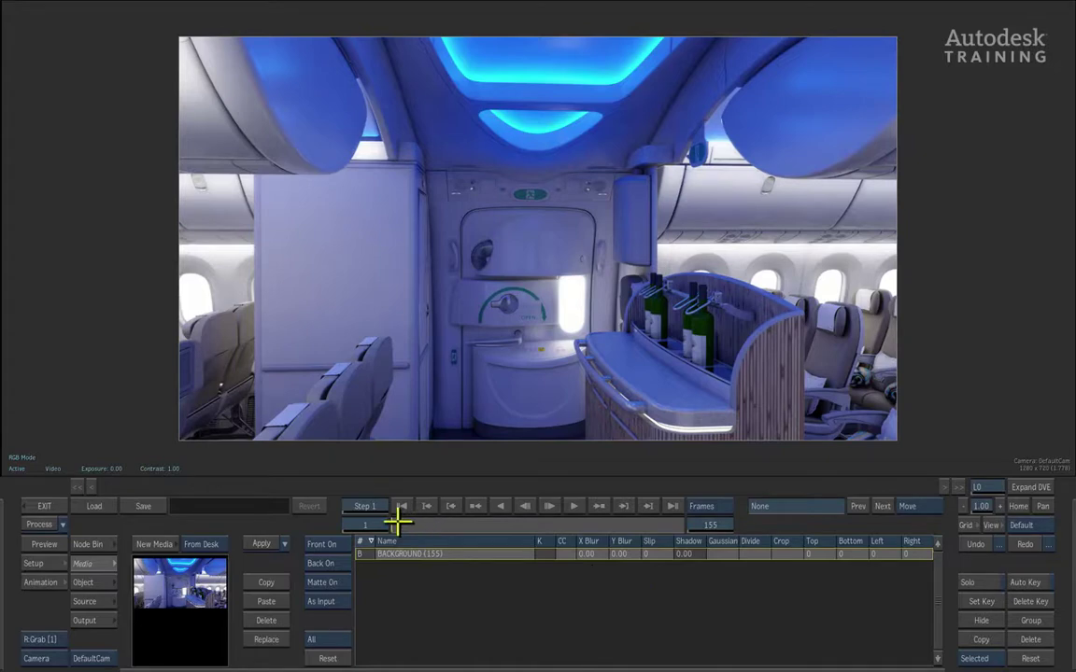
Scrub the timeline to preview the background's camera move into the cabin.
mouse_move(397, 525)
mouse_down()
mouse_move(672, 524)
mouse_move(428, 519)
mouse_move(646, 519)
mouse_move(435, 518)
mouse_move(735, 505)
mouse_move(392, 507)
mouse_up()
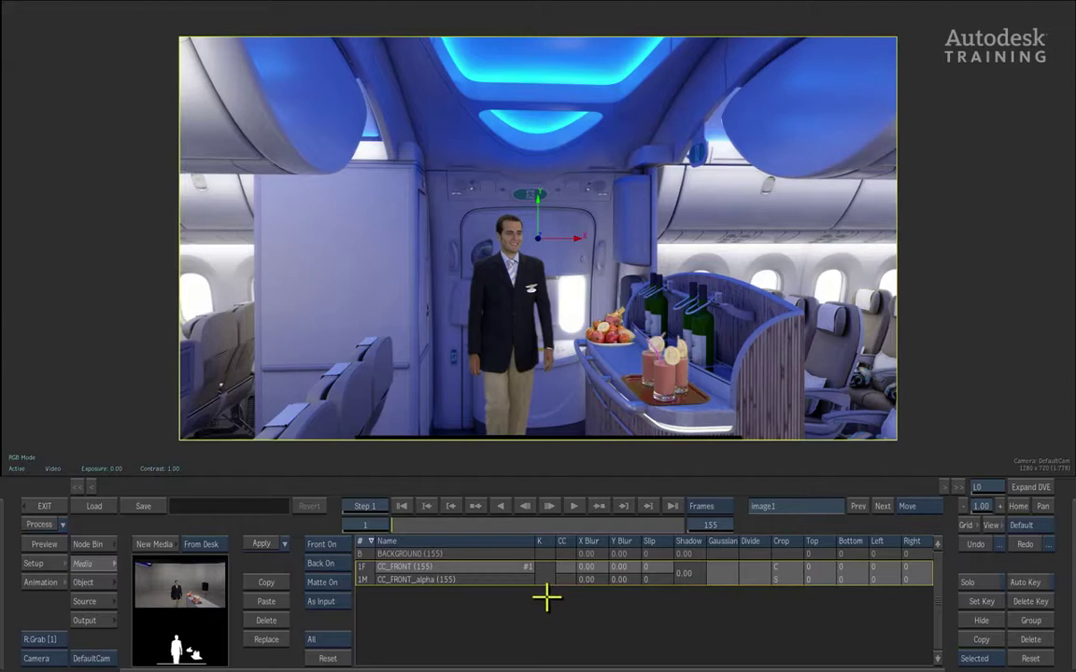
drag(401, 520, 401, 467)
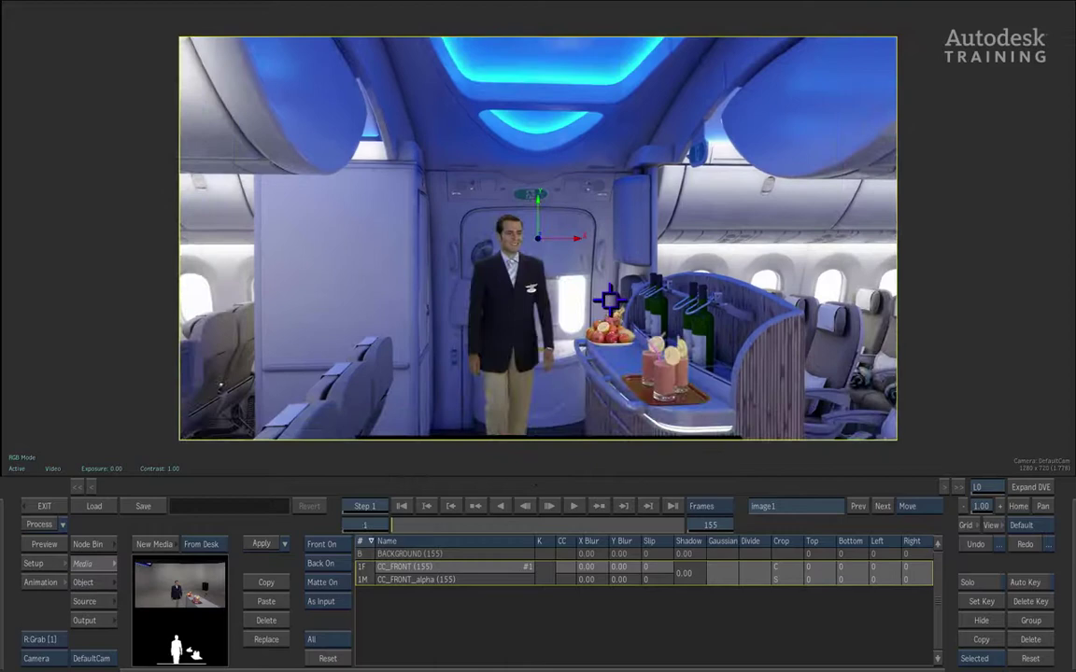
drag(413, 524, 332, 507)
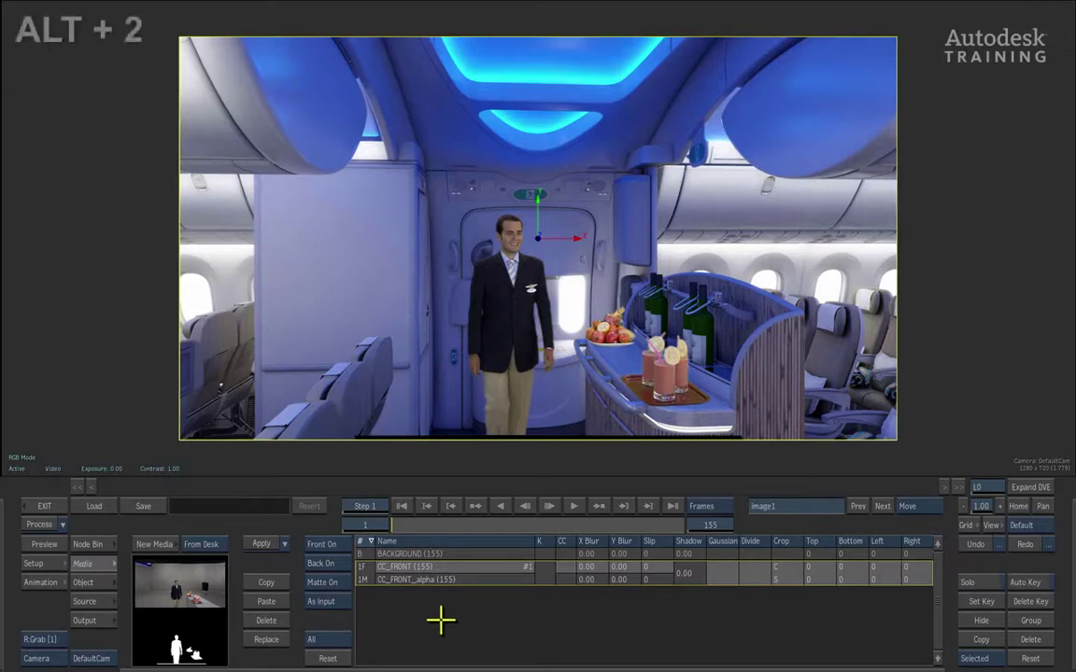
Show the schematic beside the result, reposition the image1 and axis1 nodes, and show the Objects bin.
key(alt+2)
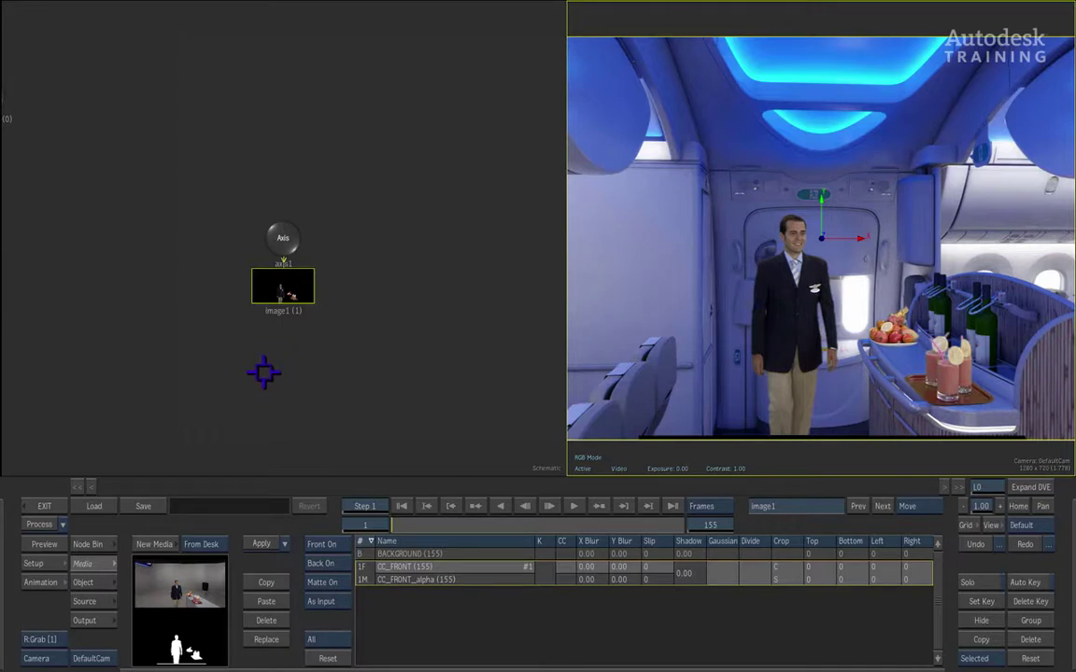
drag(282, 290, 281, 318)
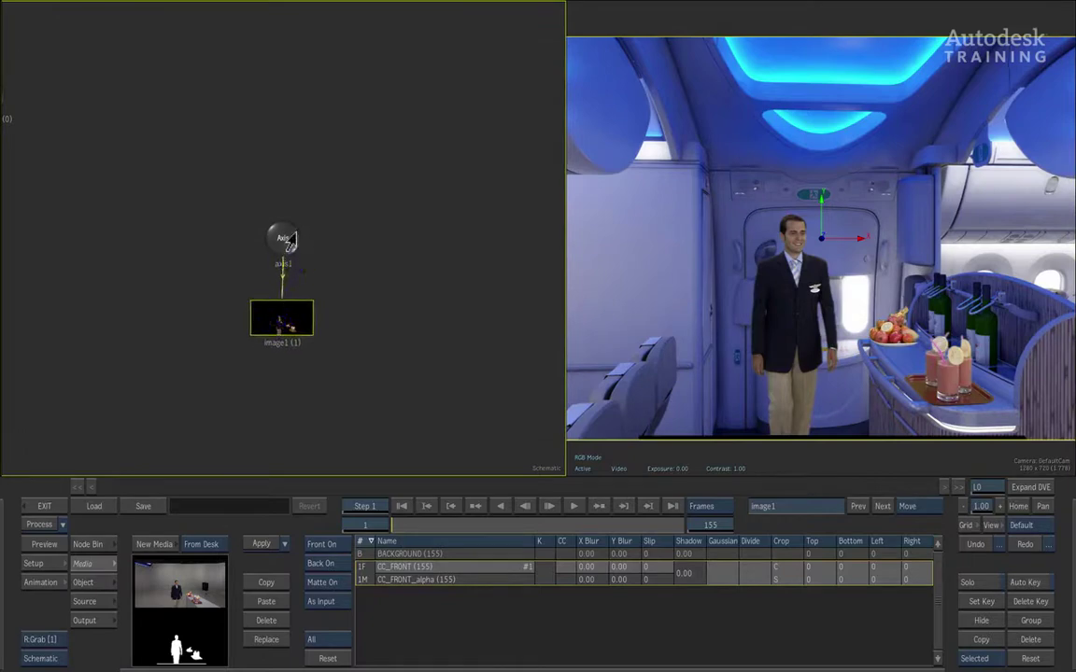
mouse_move(290, 241)
mouse_down()
mouse_move(360, 253)
mouse_move(284, 240)
mouse_up()
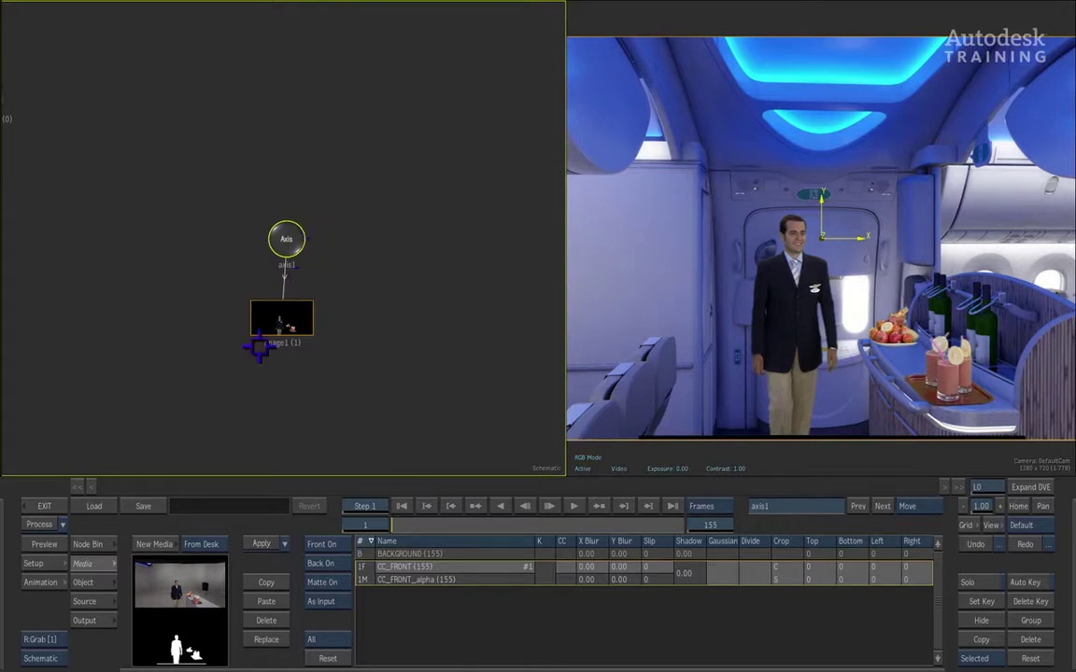
click(90, 543)
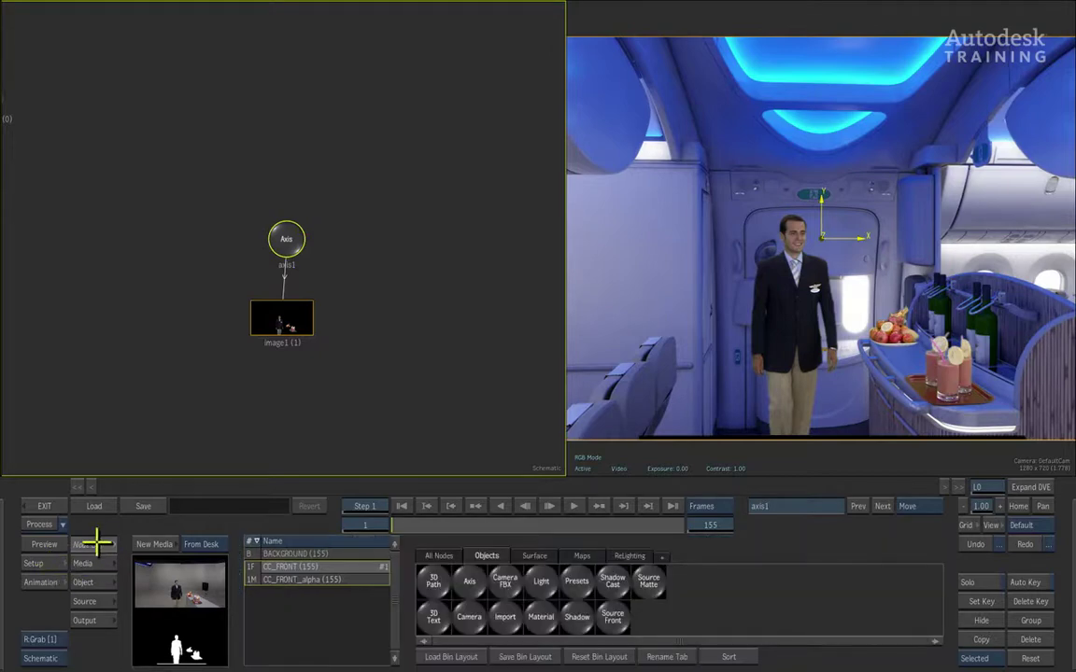
Add a second axis, axis2, and place it above axis1 in the schematic.
click(468, 582)
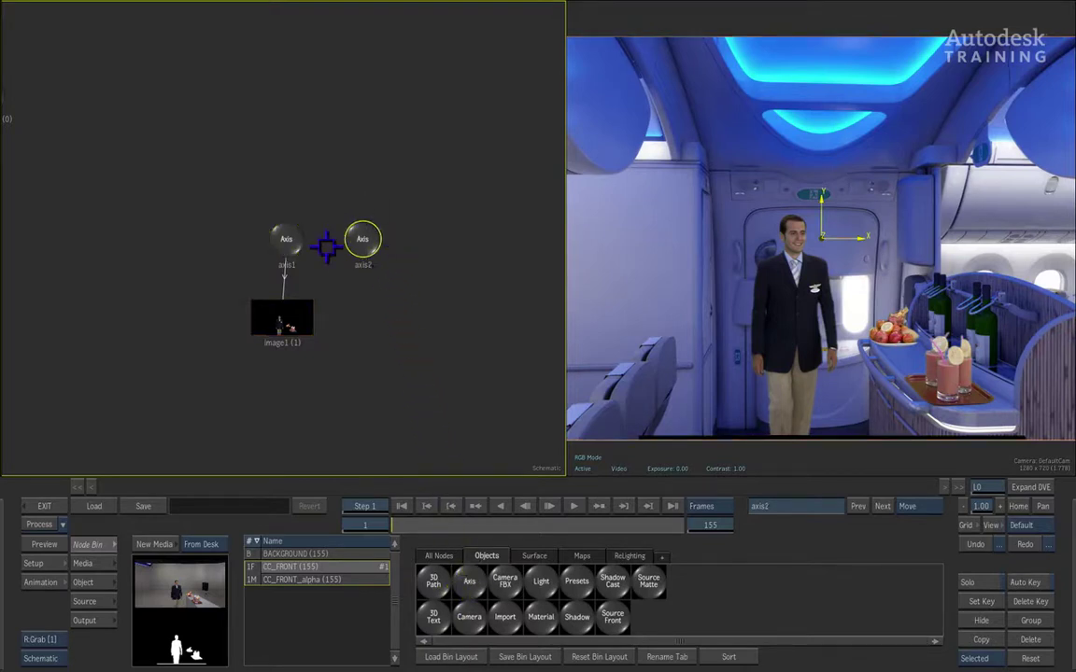
drag(361, 240, 361, 159)
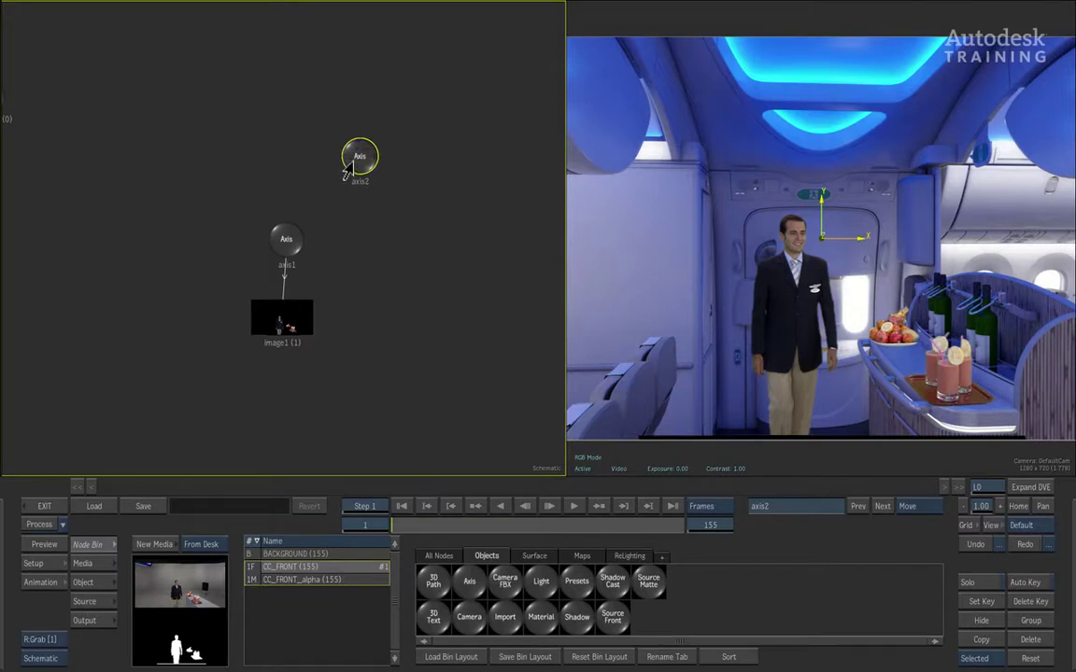
Remove the mistaken link and parent axis1 under axis2.
drag(347, 171, 285, 240)
drag(396, 268, 408, 266)
drag(312, 185, 291, 255)
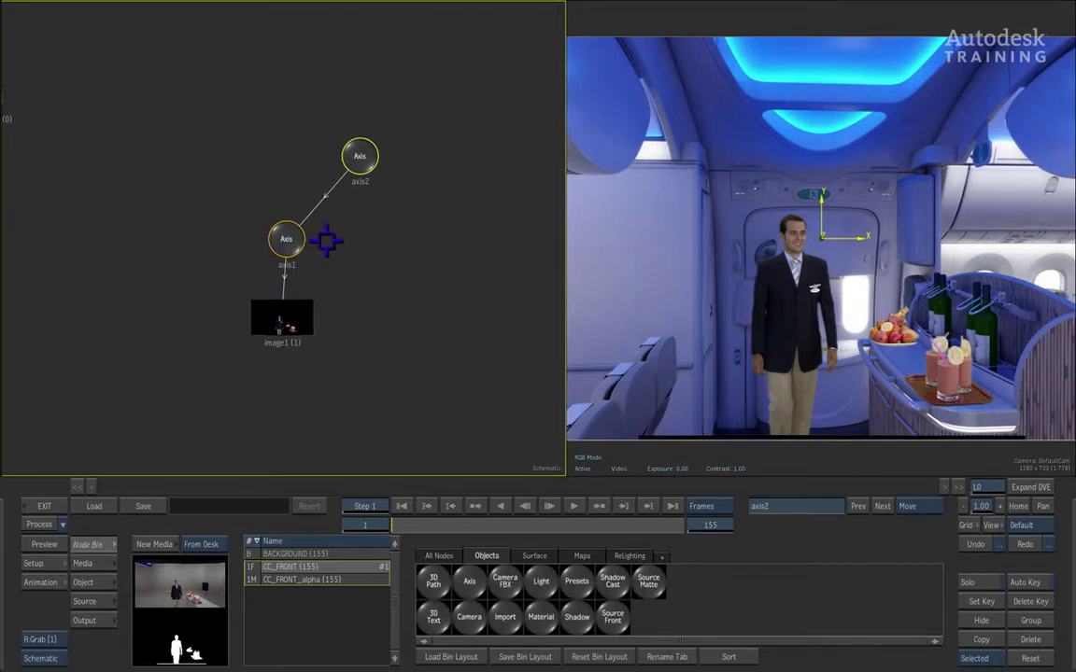
Open axis2's transform settings and switch its stabilizer from Scale Off to Scale On.
double_click(359, 157)
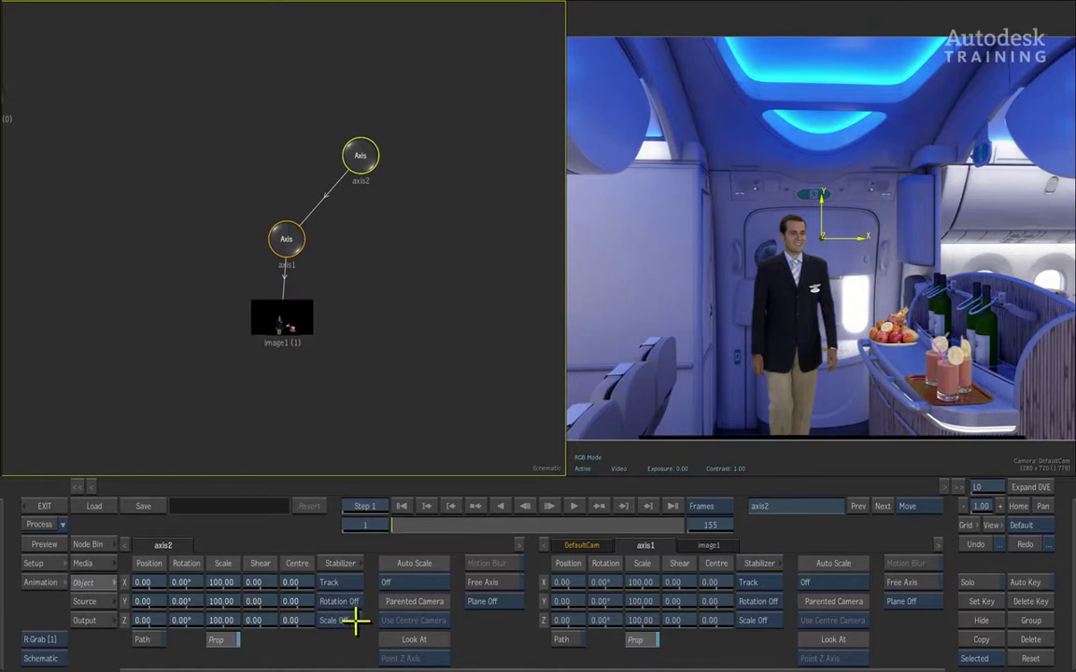
click(355, 620)
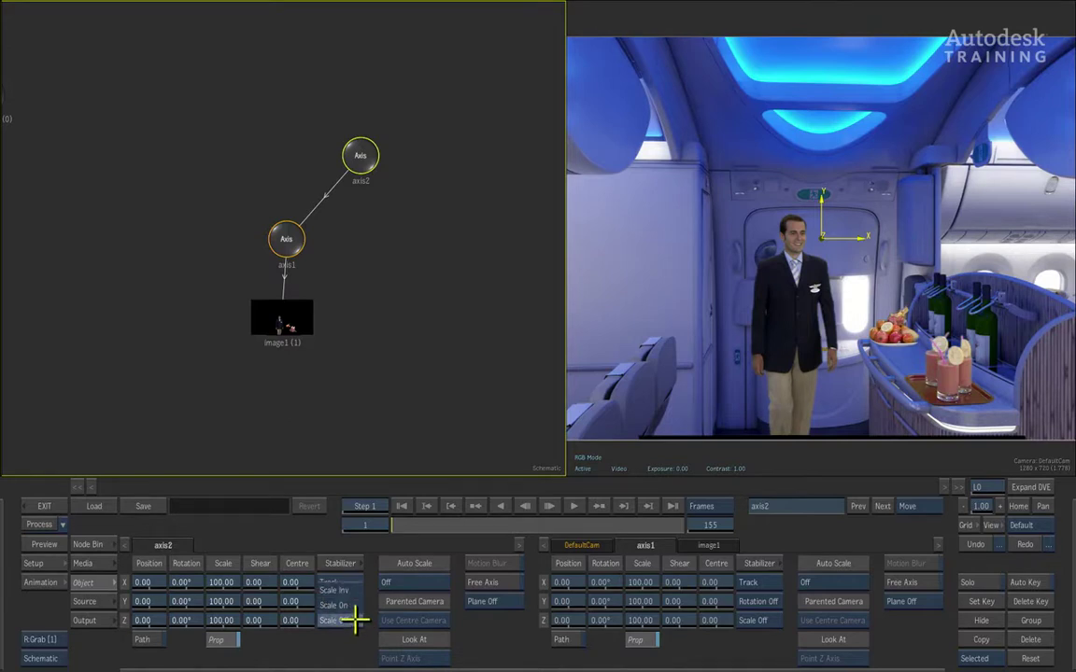
click(354, 604)
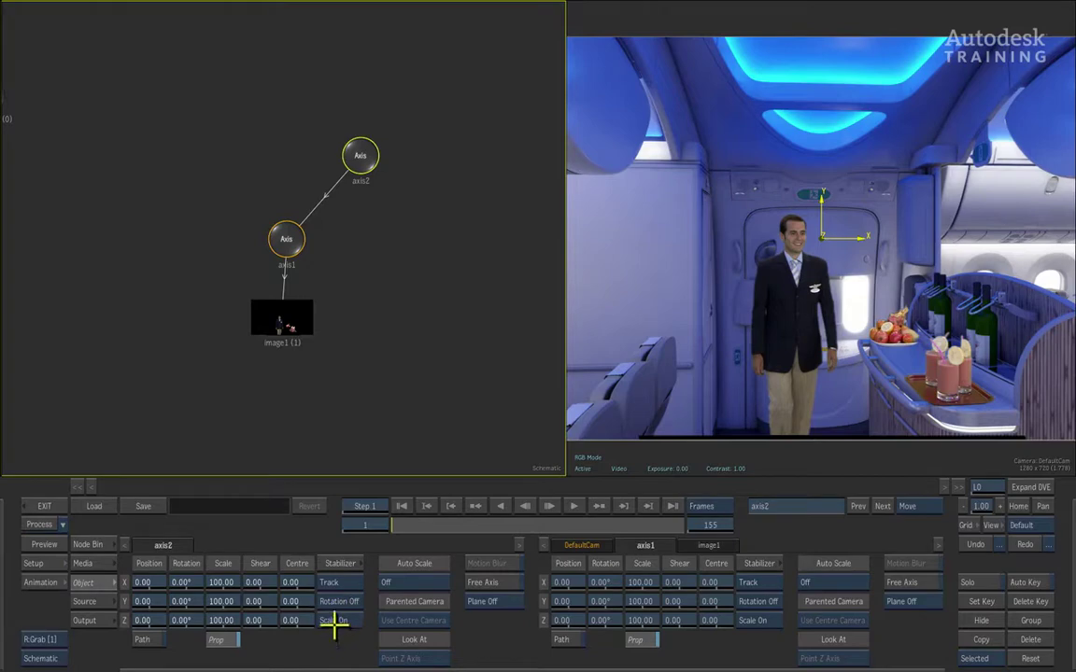
Open the stabilizer, shrink the track box, and place Trackers 1 and 2 on the panel lights.
click(337, 564)
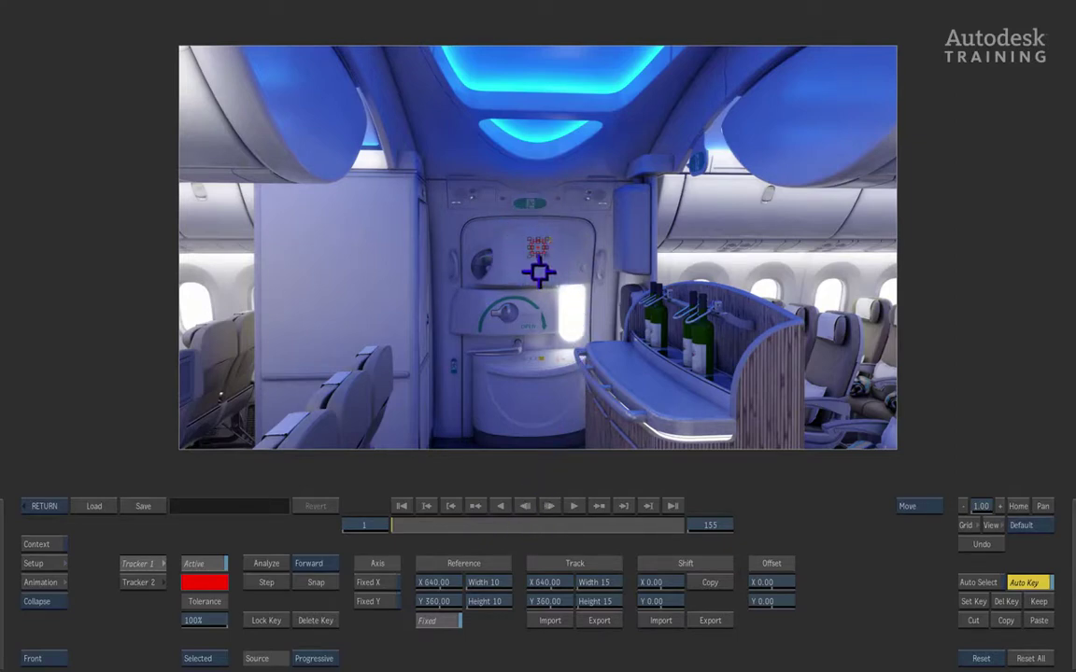
drag(538, 272, 537, 250)
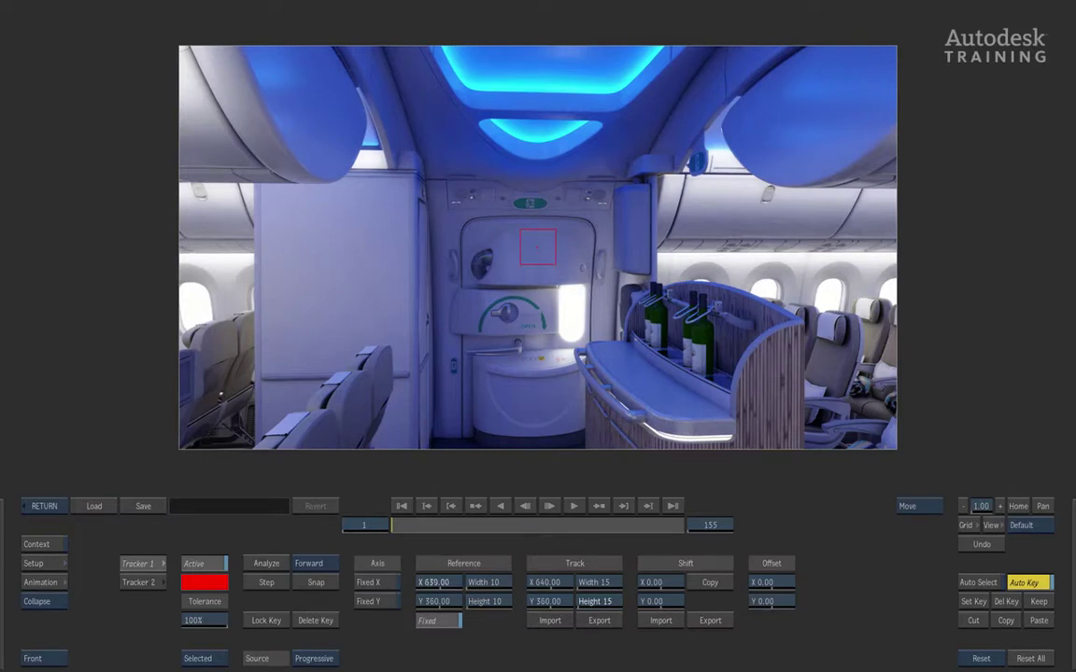
drag(551, 235, 491, 189)
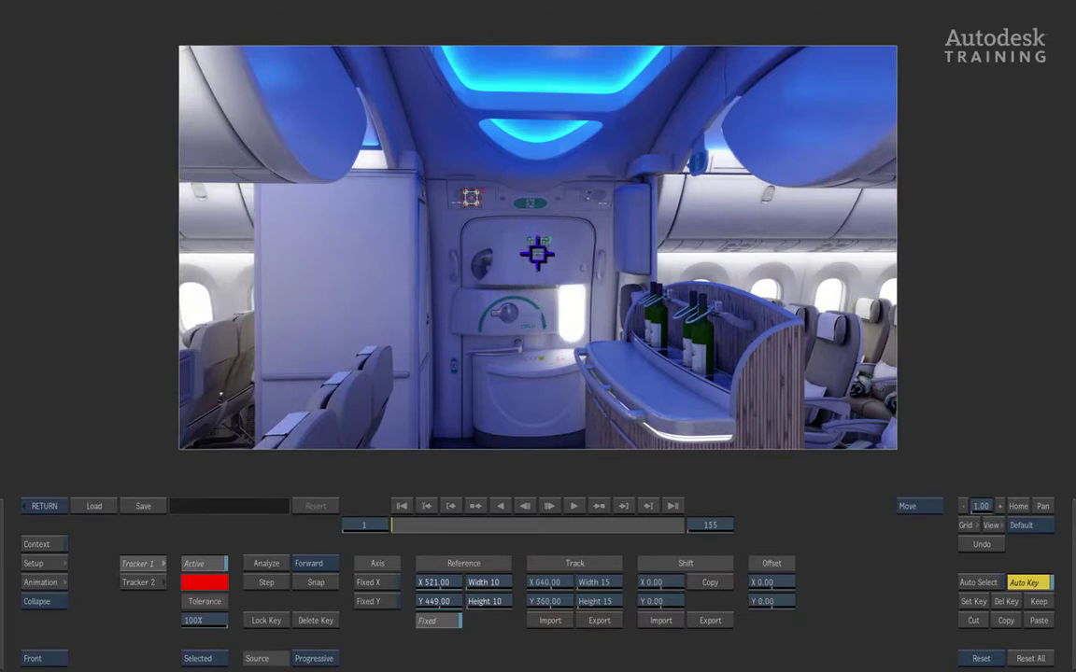
drag(538, 247, 588, 199)
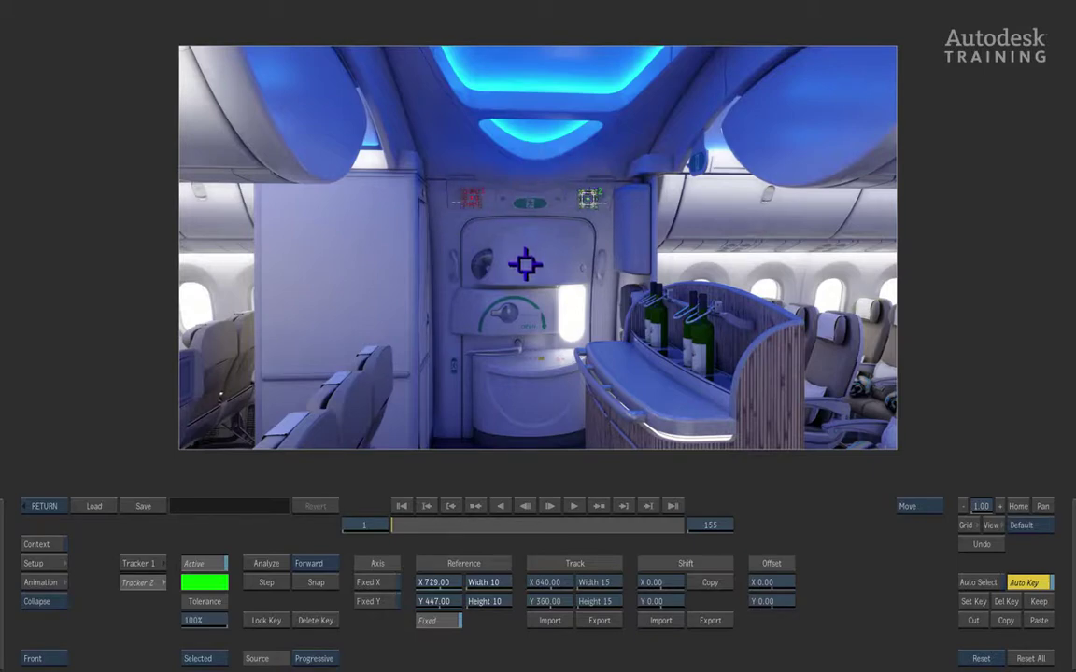
Snap the track box onto the reference point and analyse both panel-light trackers across 155 frames.
click(399, 506)
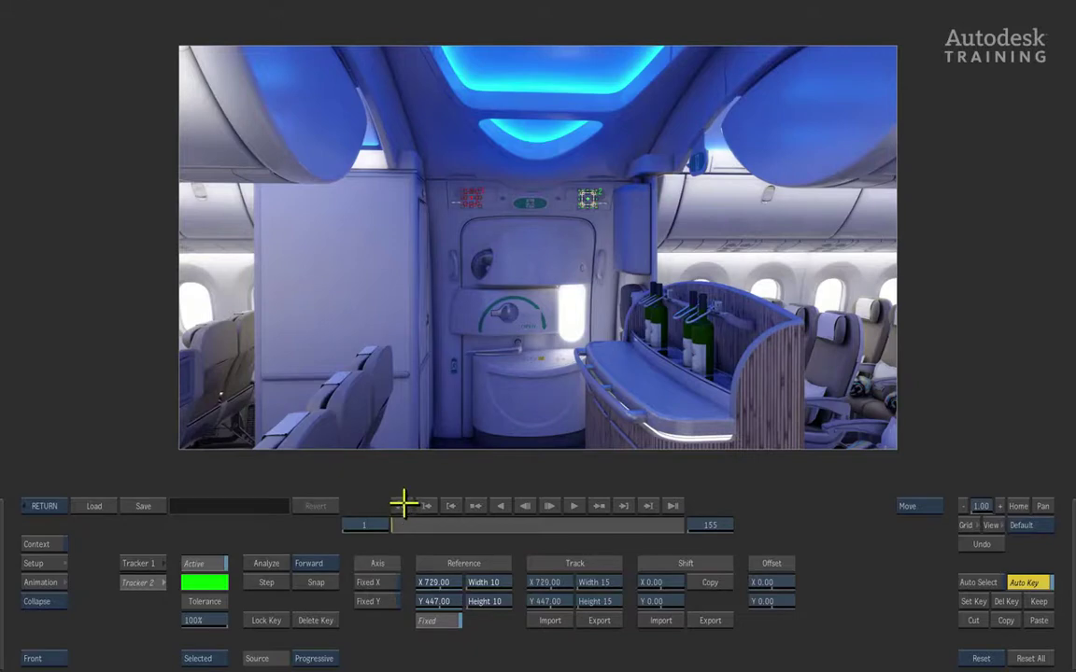
click(265, 564)
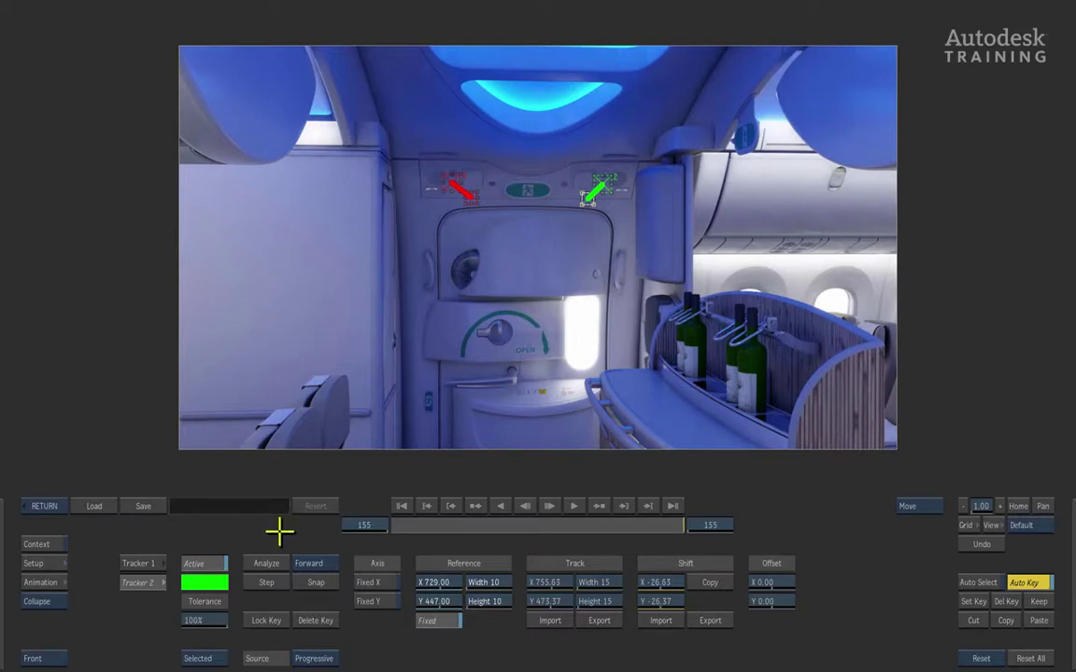
Return to the Action composite and scrub to a later frame to check axis2's tracked motion.
click(45, 506)
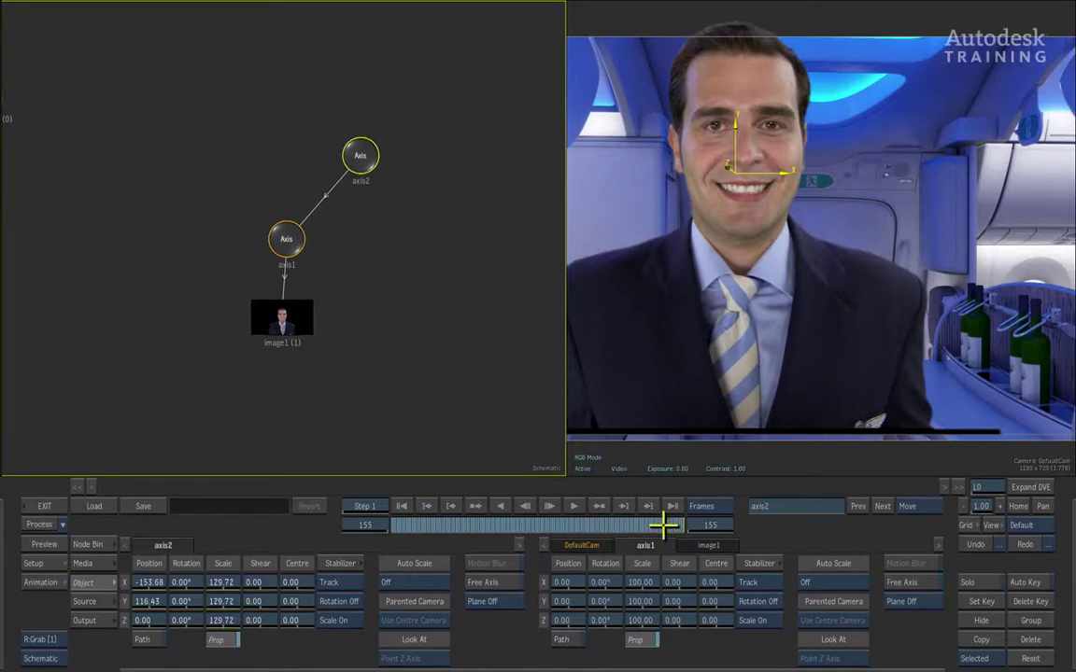
drag(668, 522, 312, 538)
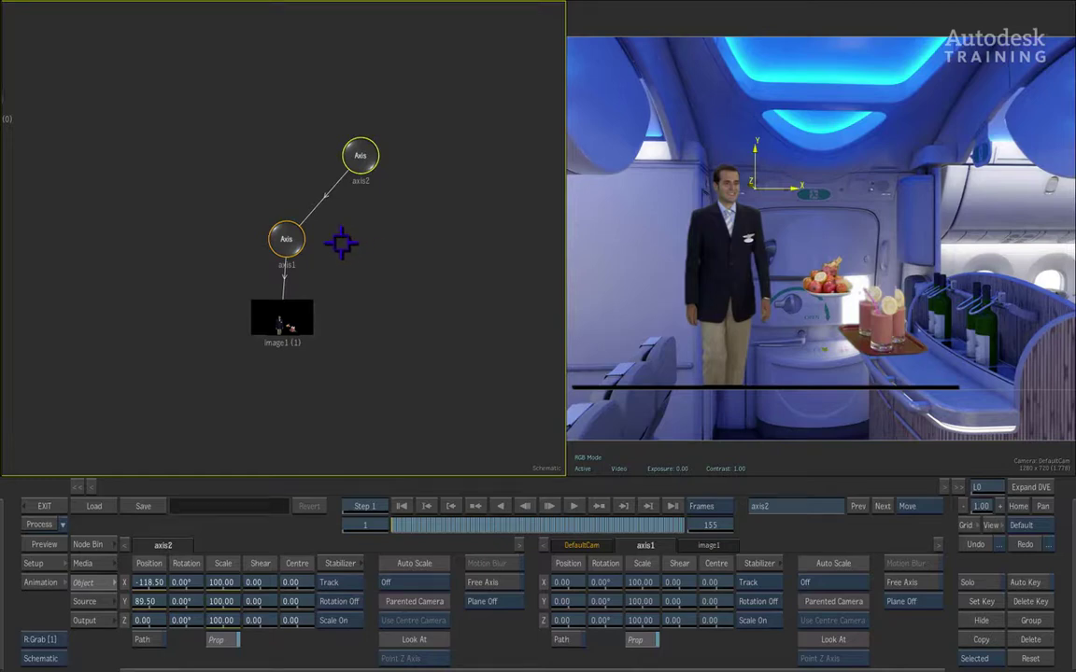
Select axis1 and set its Position X to 100 and Position Y to -100.
click(283, 239)
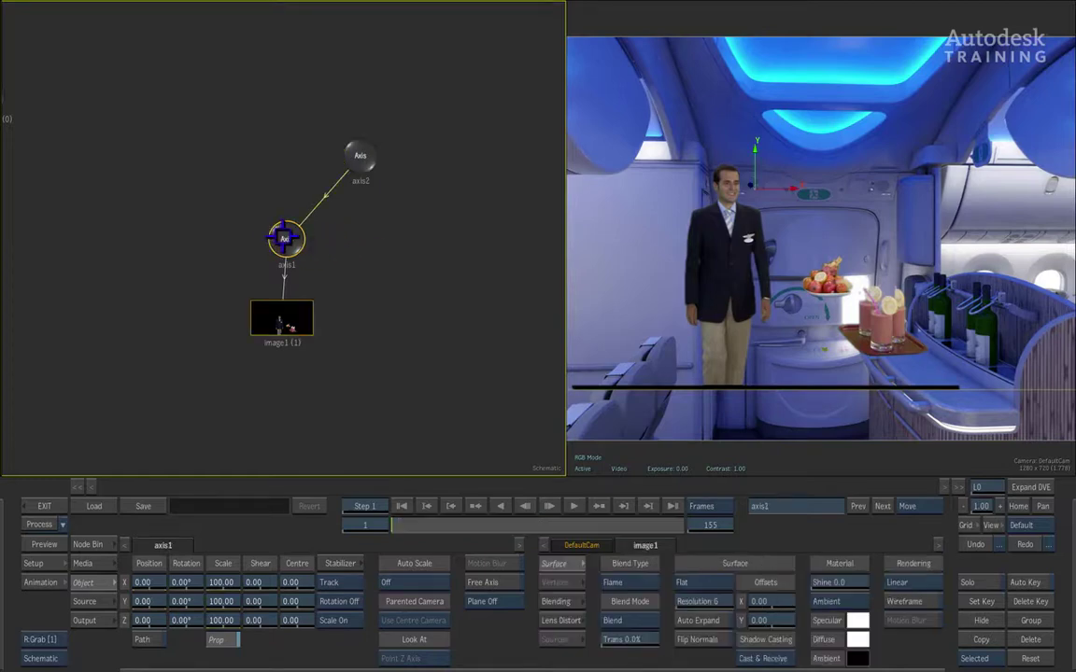
click(142, 582)
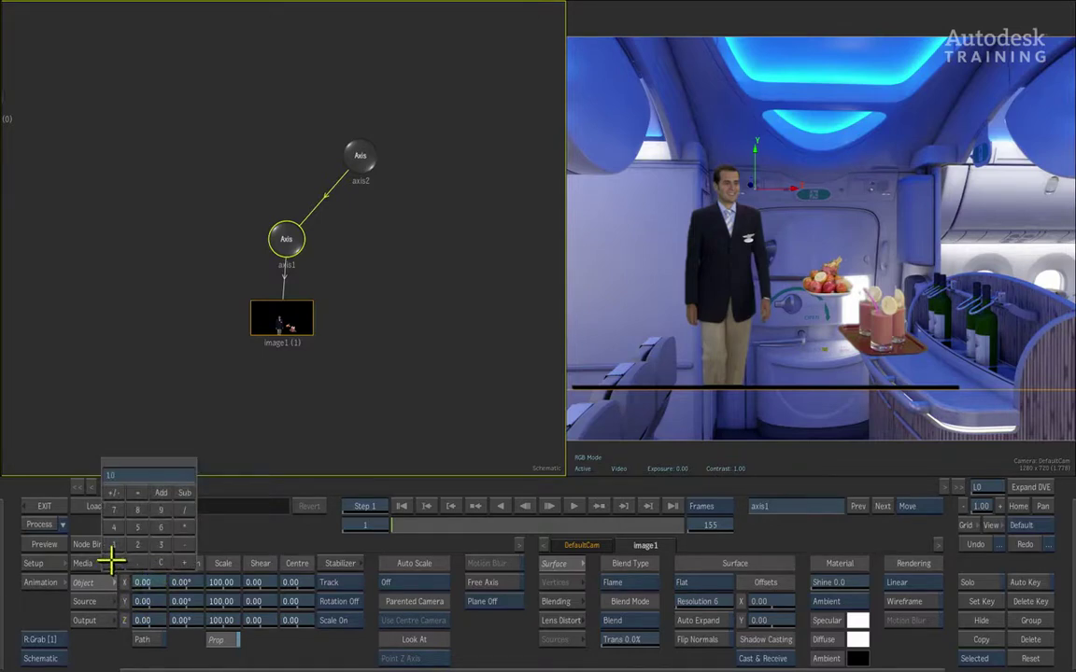
click(111, 560)
key(Return)
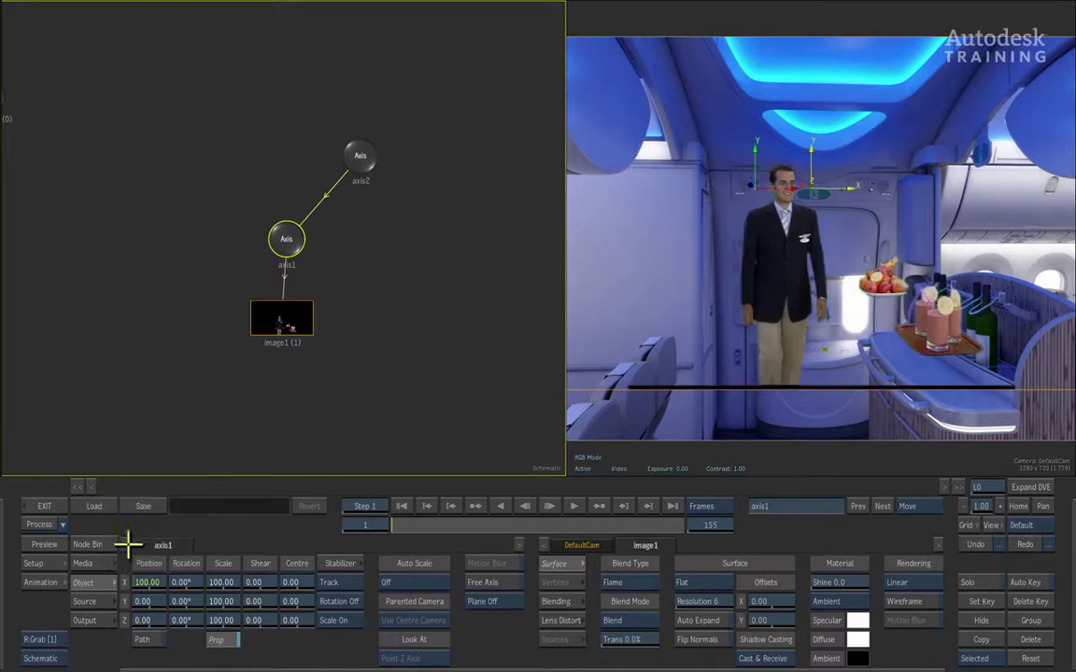
click(145, 602)
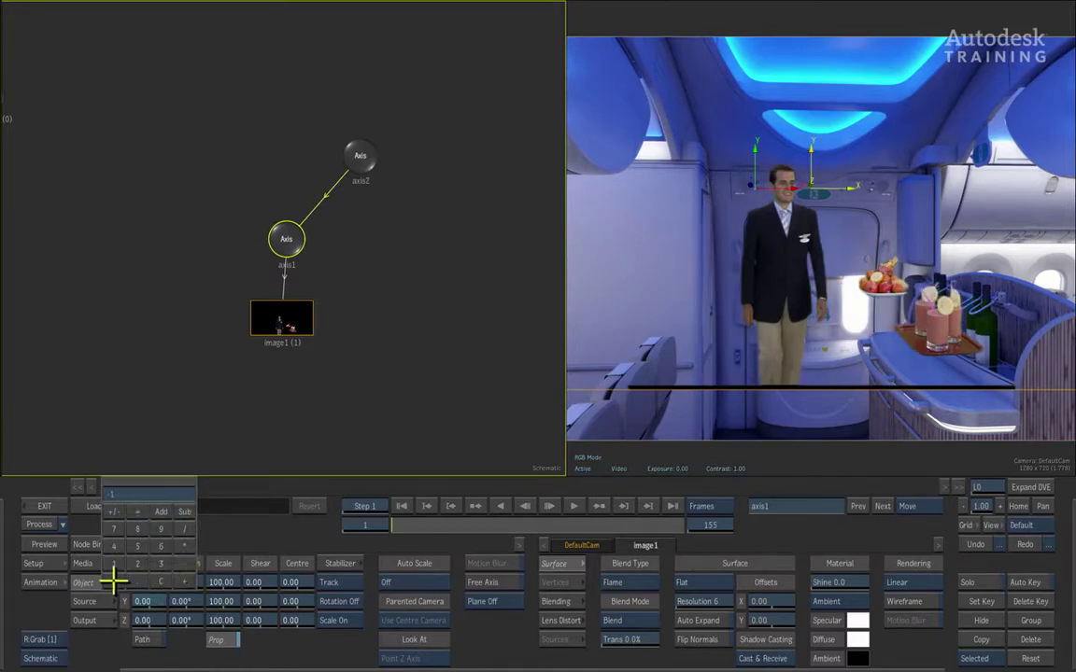
key(Return)
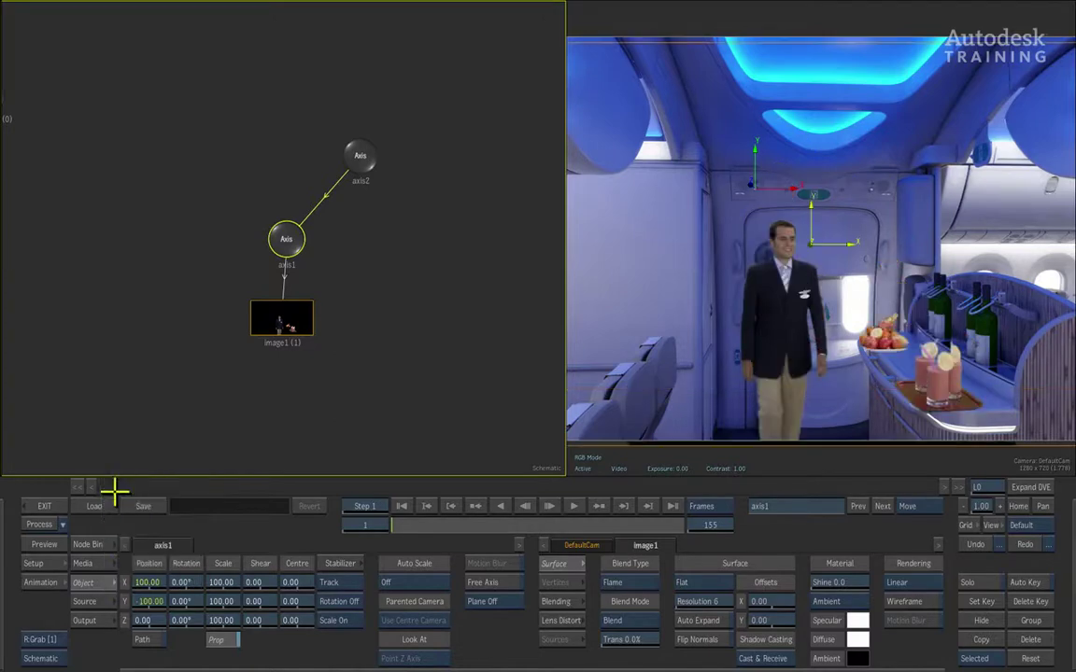